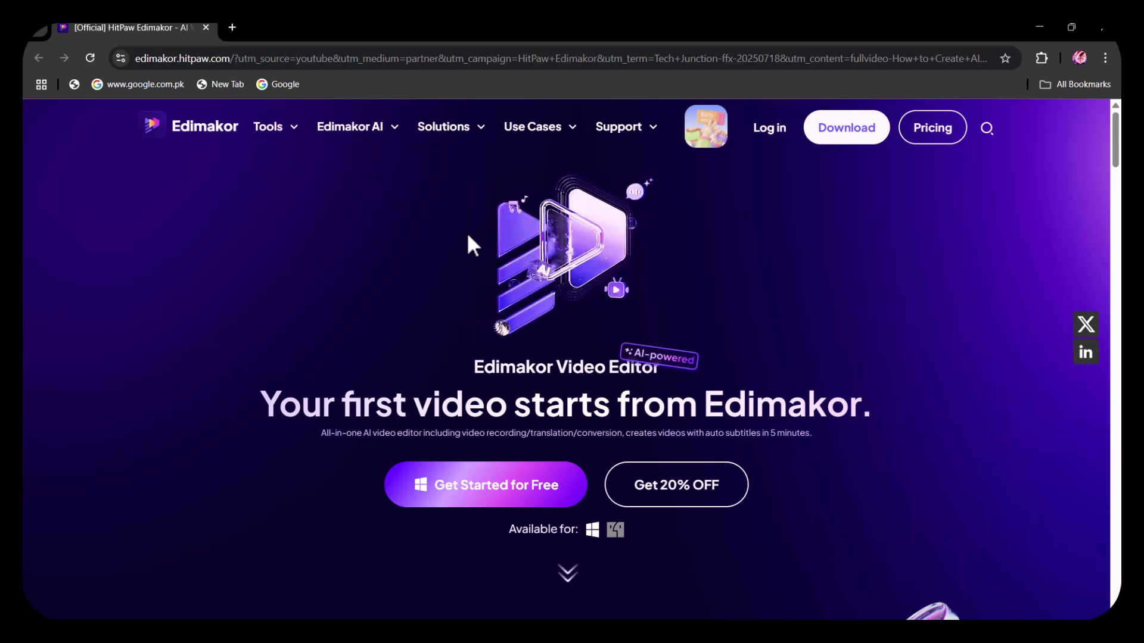
Step: Scroll down through the start screen's AI tool shortcuts and back up
scroll(467, 231, down, 5)
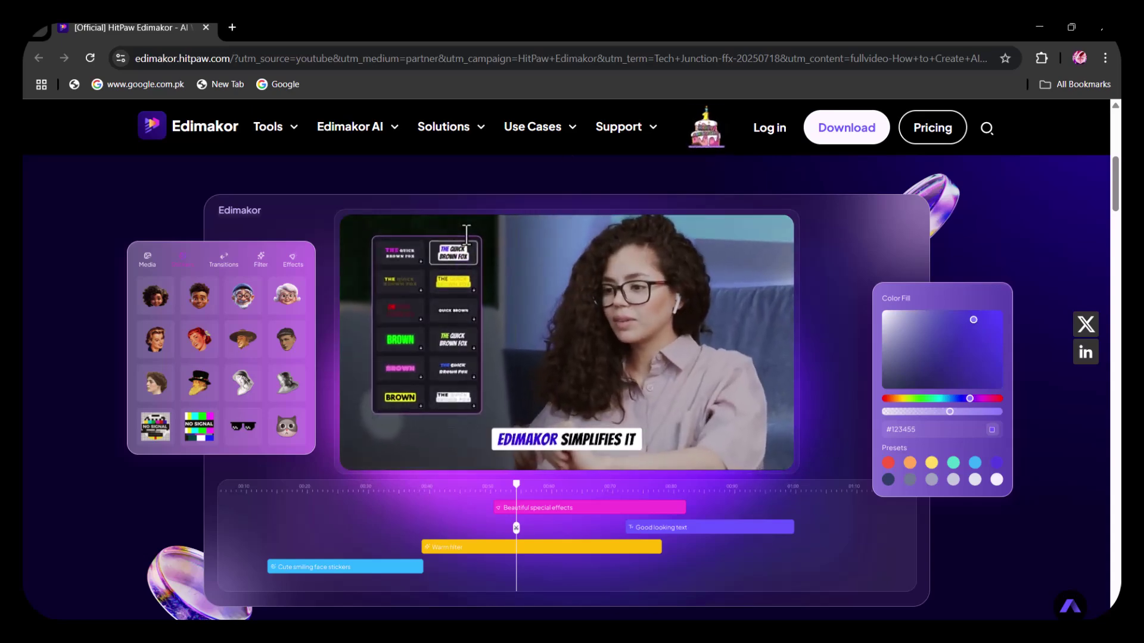
scroll(466, 232, down, 6)
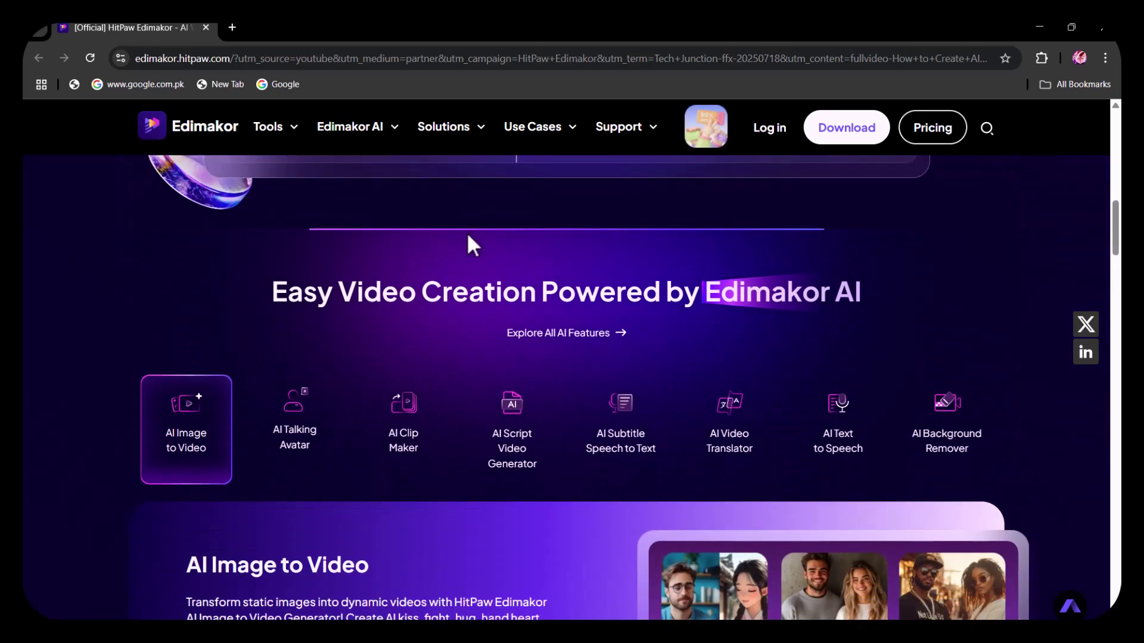
scroll(467, 231, down, 1)
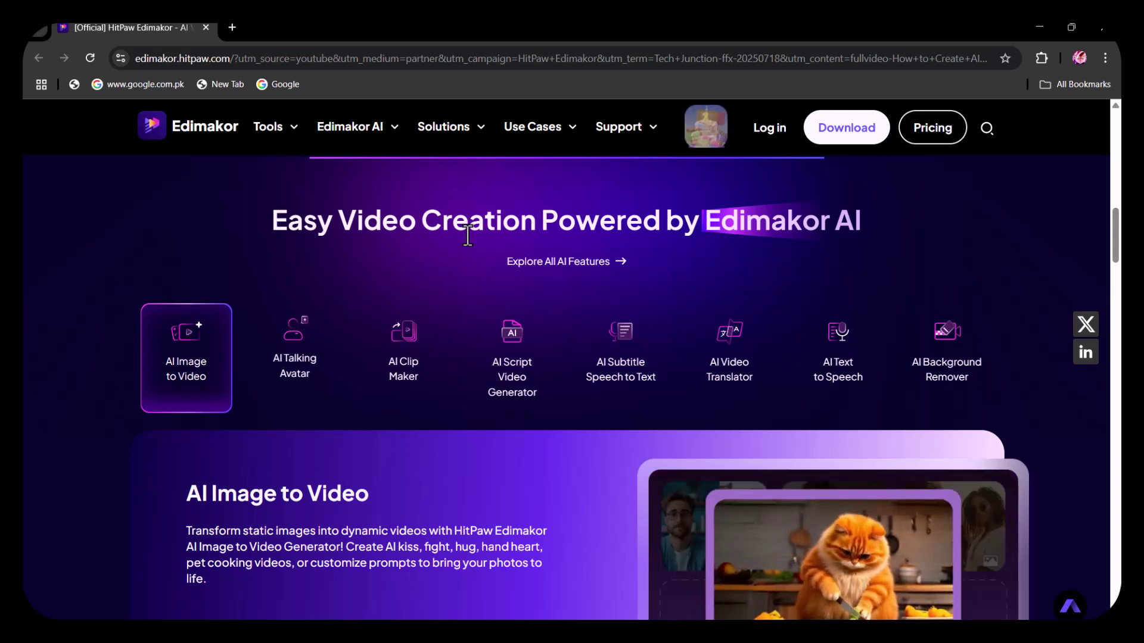
scroll(468, 235, down, 3)
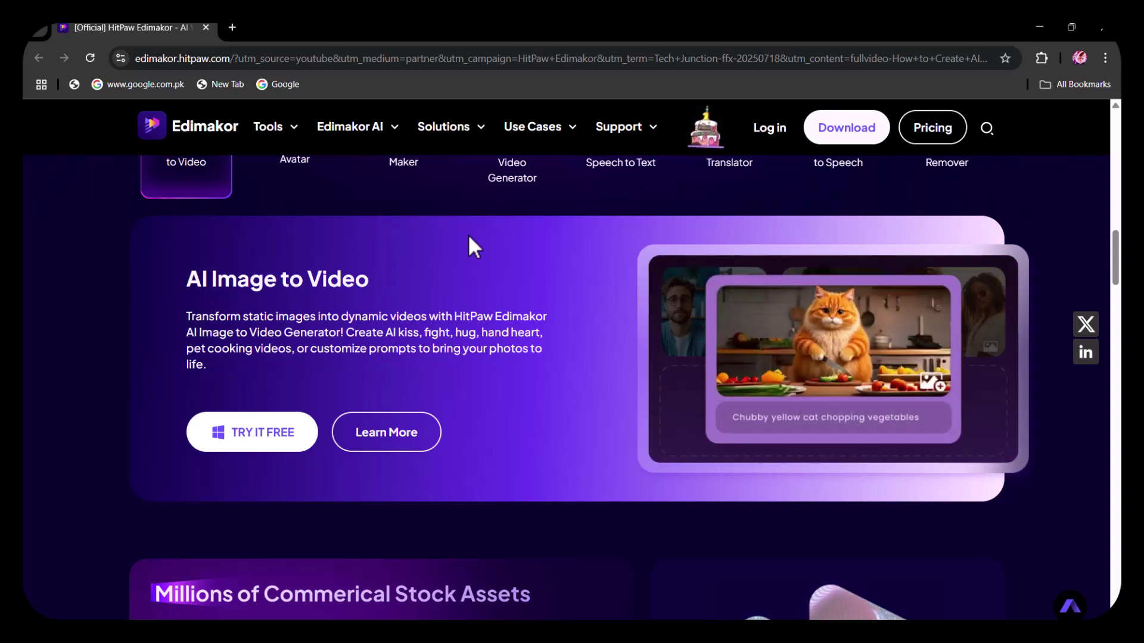
scroll(467, 234, down, 7)
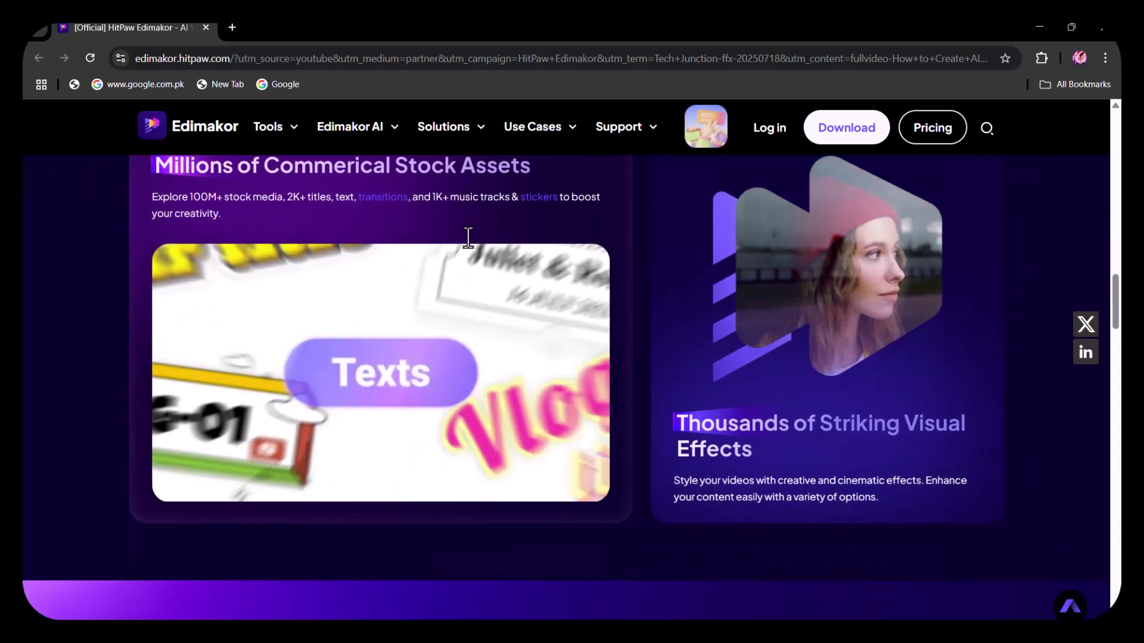
scroll(469, 237, down, 7)
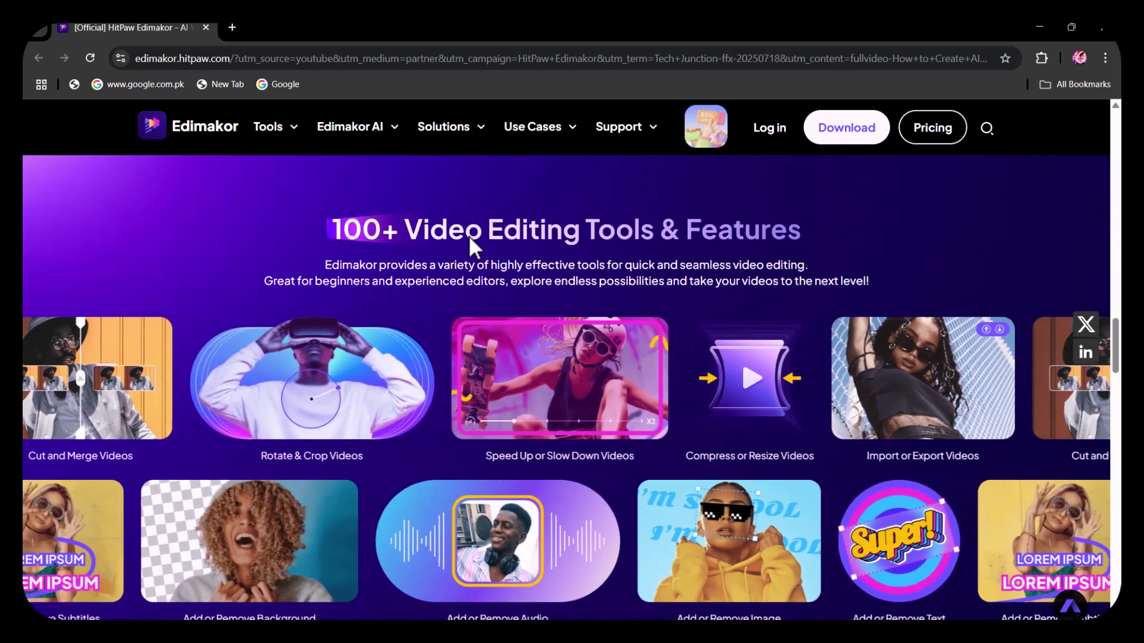
scroll(468, 236, down, 4)
scroll(468, 237, down, 3)
scroll(468, 238, down, 1)
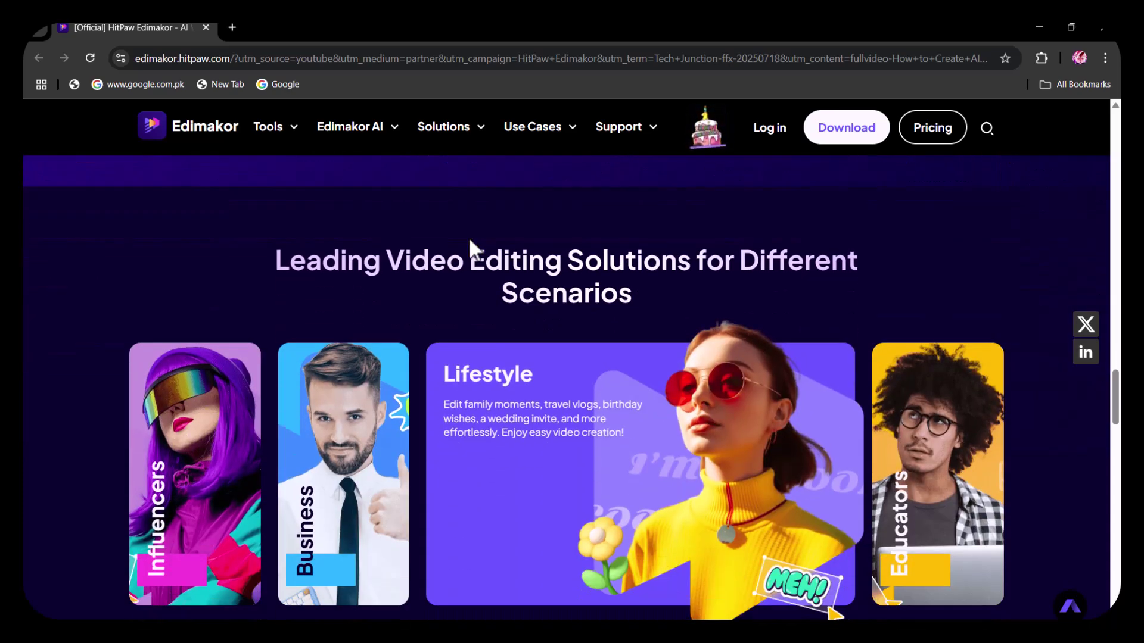
scroll(468, 238, down, 1)
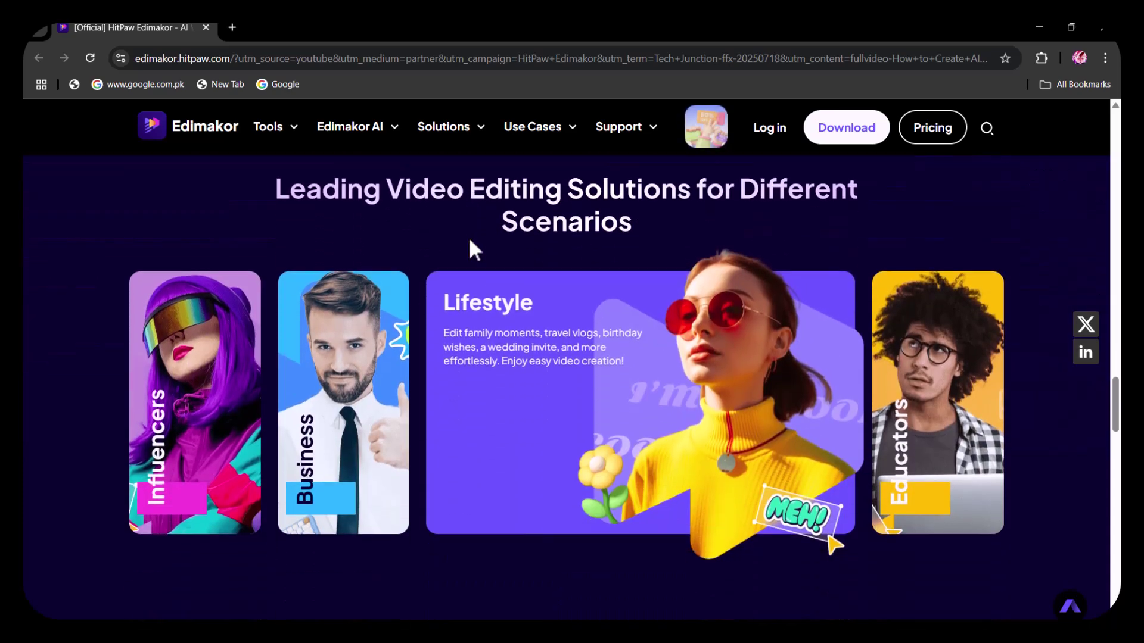
scroll(469, 239, down, 3)
scroll(469, 239, down, 3)
scroll(469, 240, down, 5)
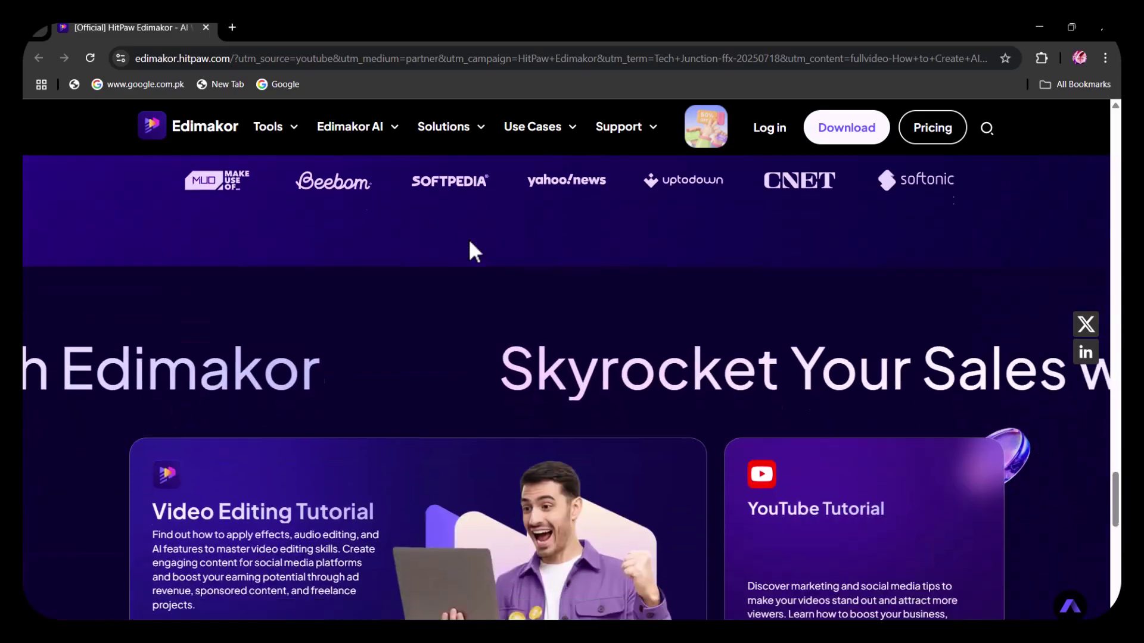
scroll(478, 316, up, 3)
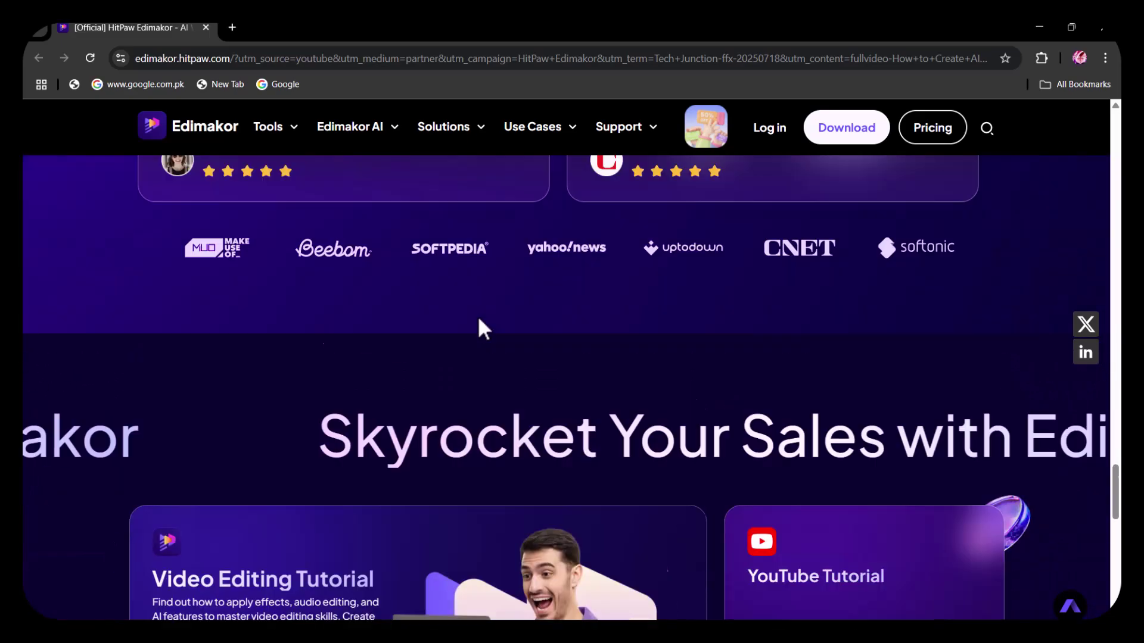
scroll(481, 317, up, 8)
scroll(480, 317, up, 5)
scroll(481, 319, up, 5)
scroll(481, 320, up, 5)
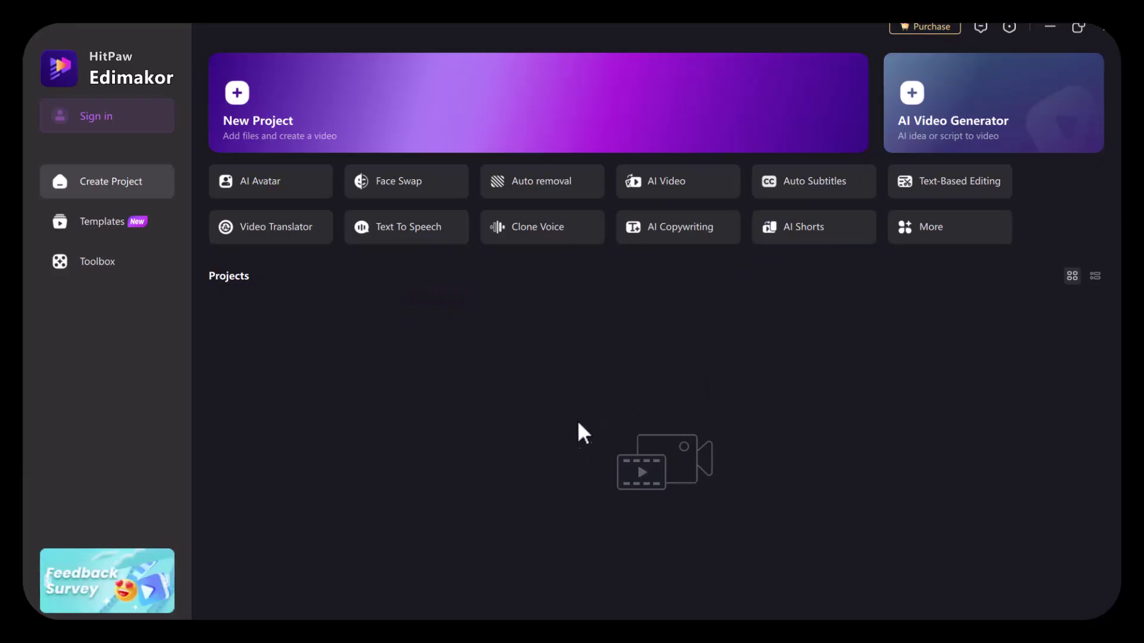
Step: Log in to the HitPaw account with e-mail and password
click(93, 116)
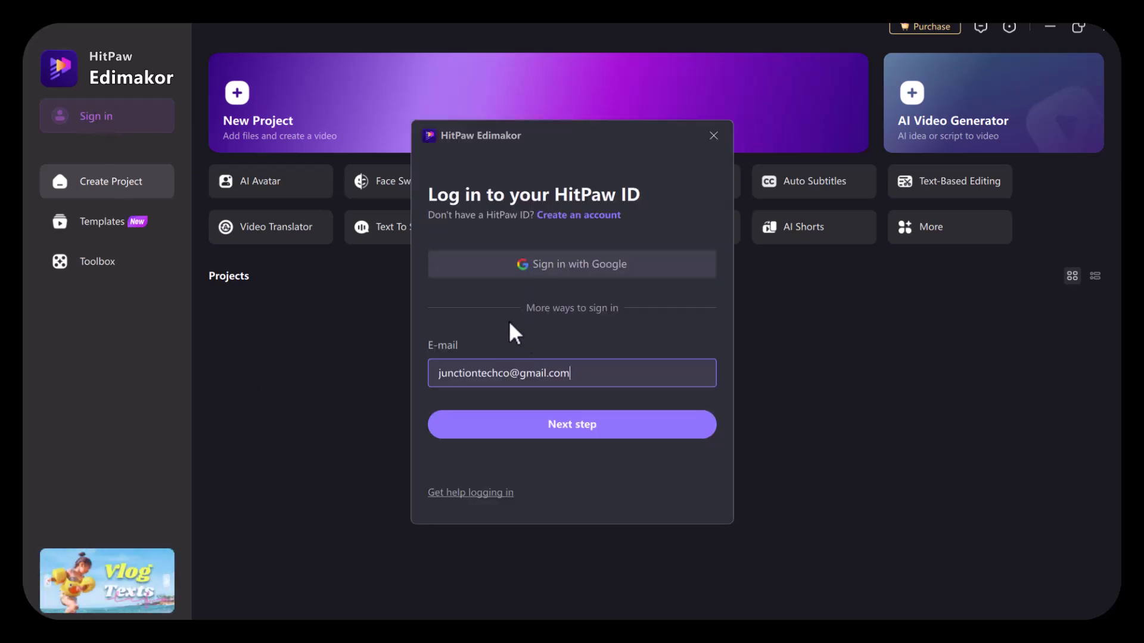
click(588, 423)
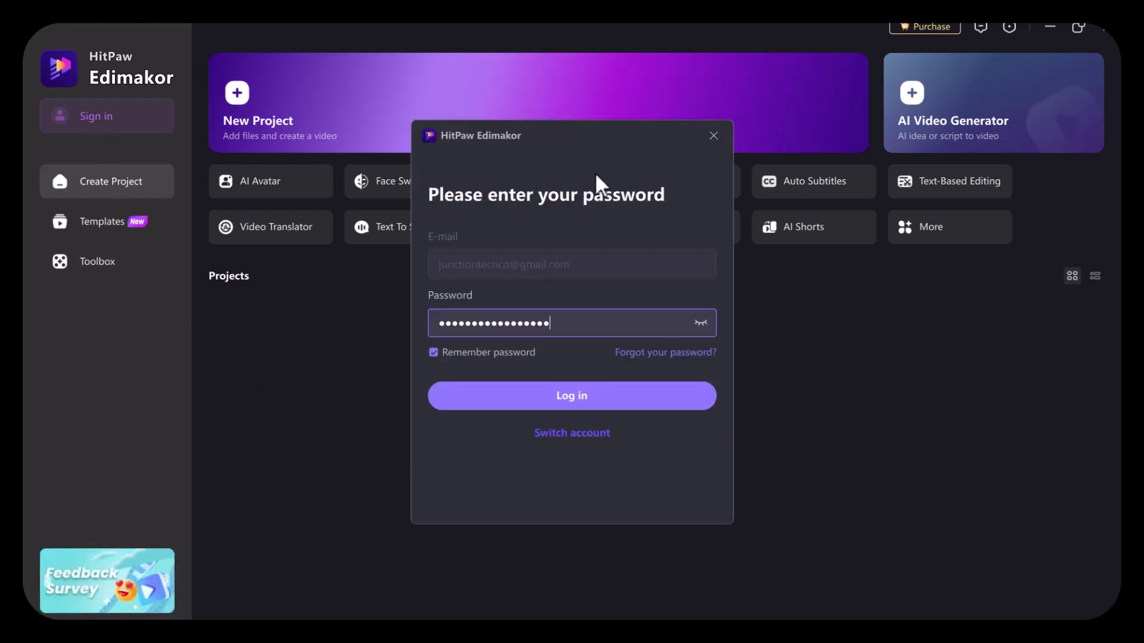
key(Return)
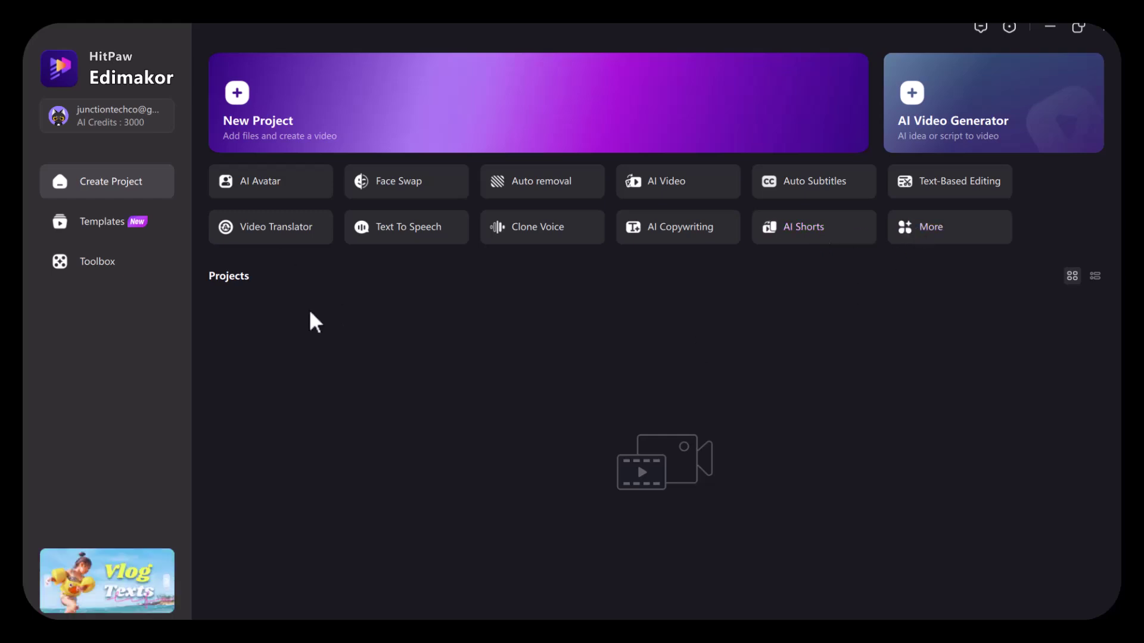
Step: Create a new blank project and select Photo Face Swap under Media's Face Swap options
click(275, 140)
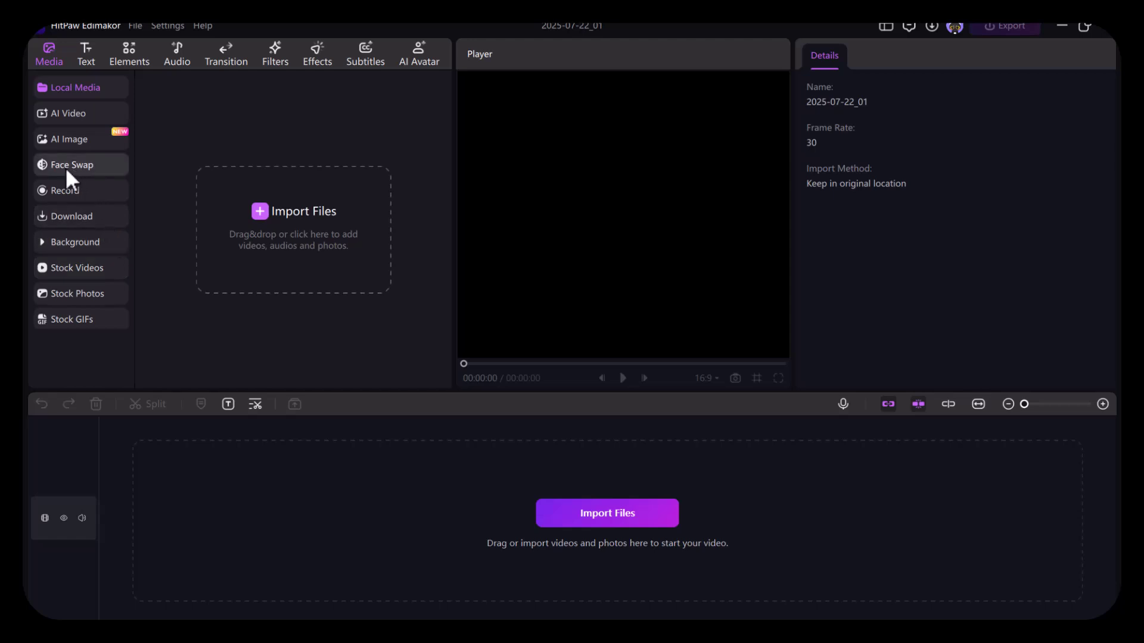
click(81, 165)
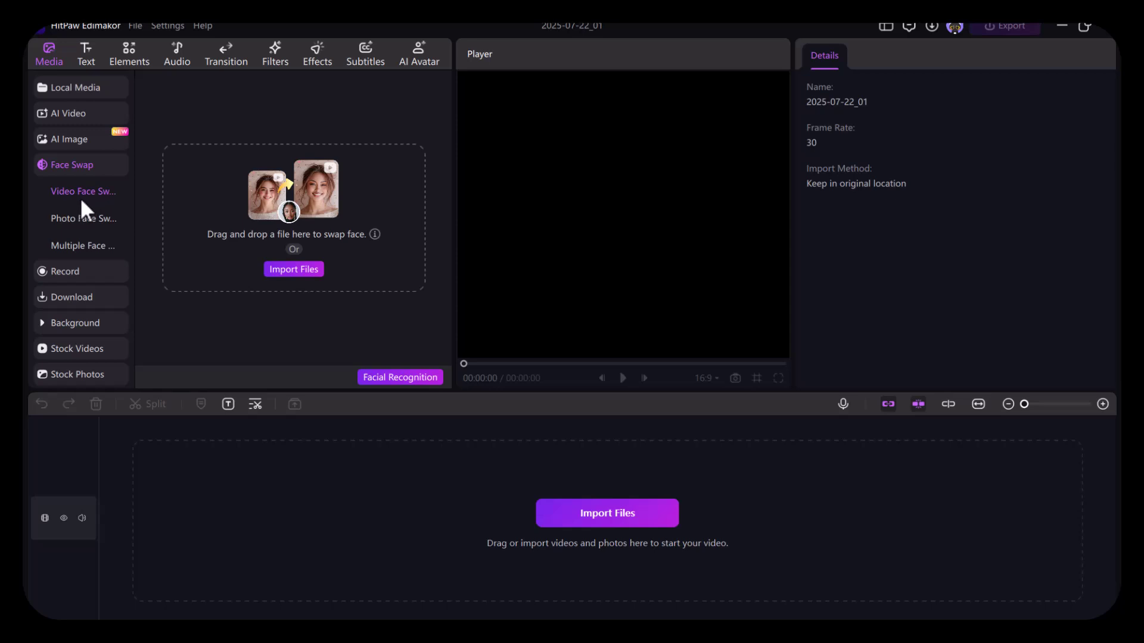
click(83, 221)
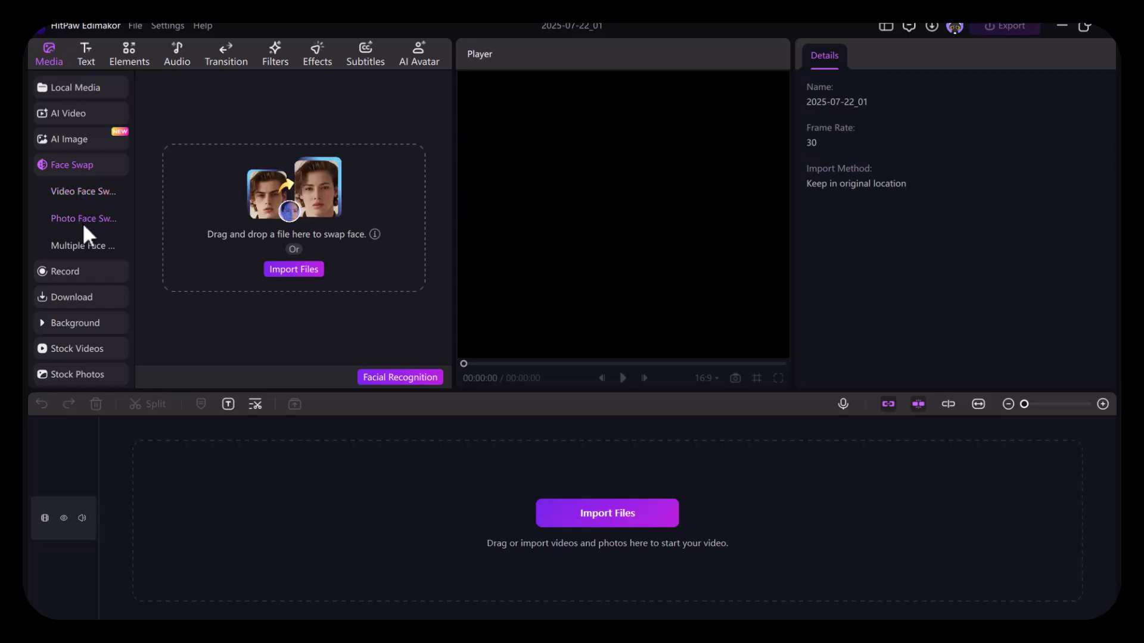
click(80, 246)
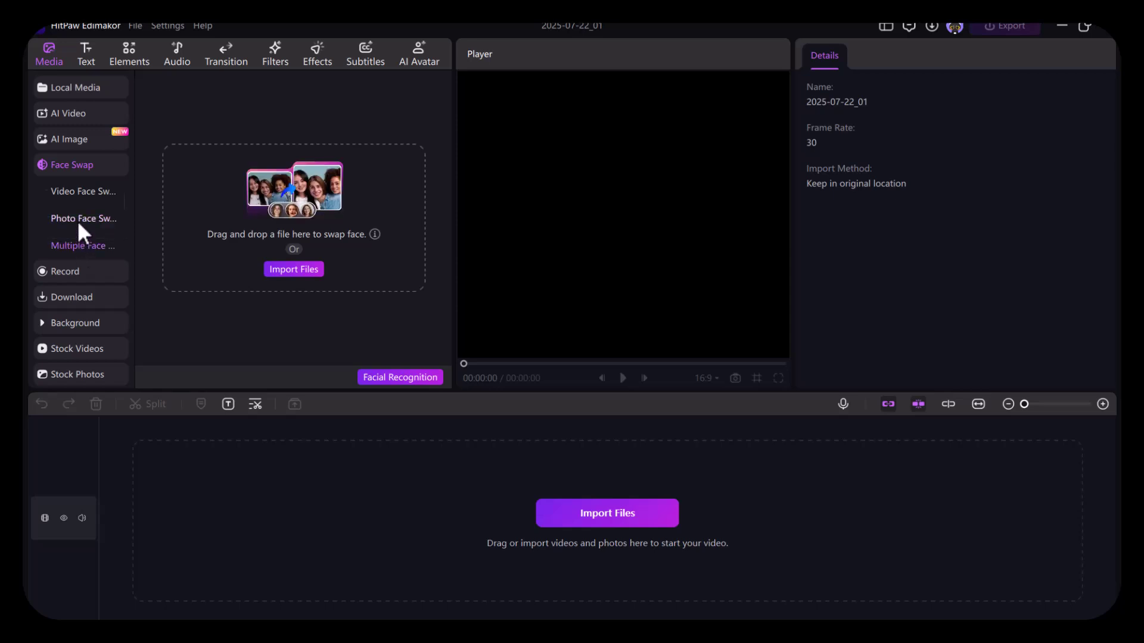
click(78, 225)
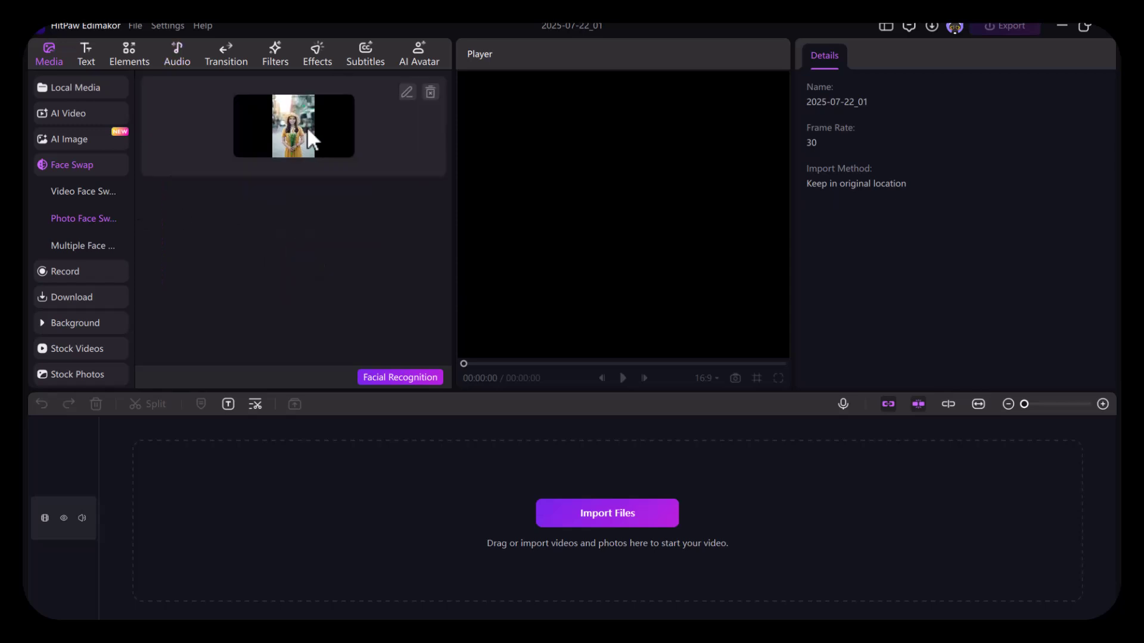
Step: Detect the photo's face, swap in the long-haired woman's face, and preview the result
click(410, 377)
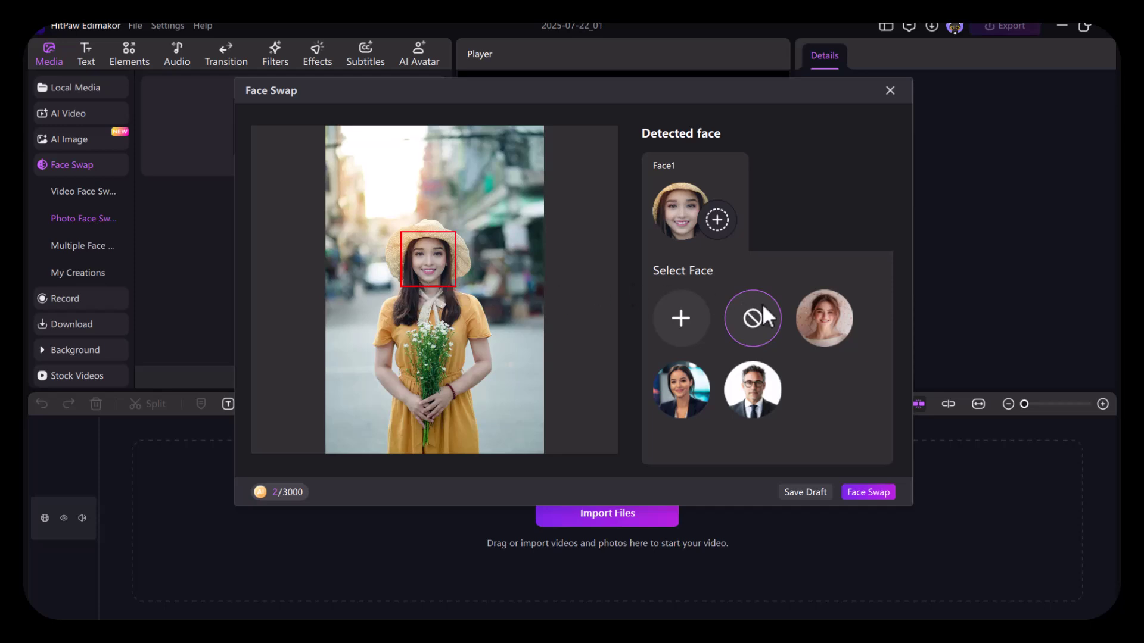
click(674, 312)
click(742, 394)
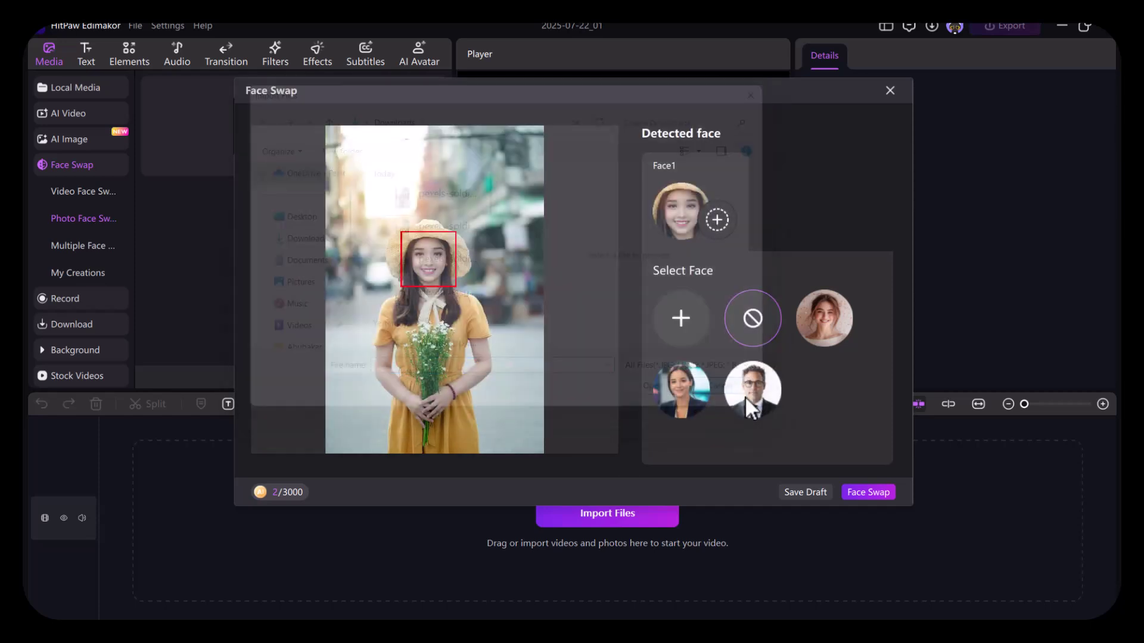
click(814, 332)
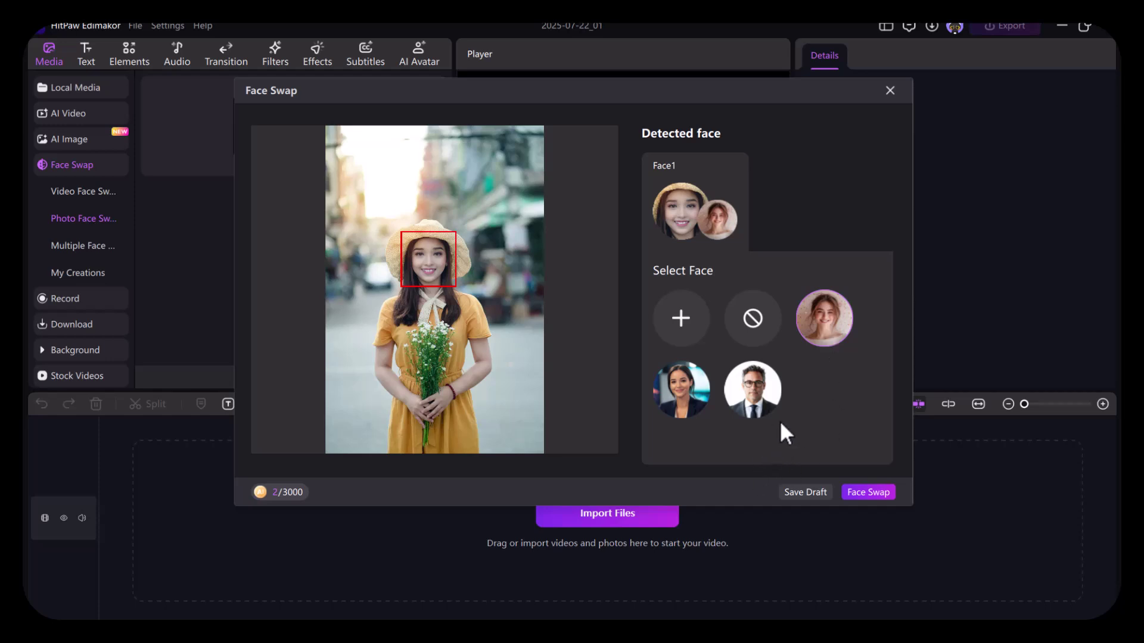
click(858, 492)
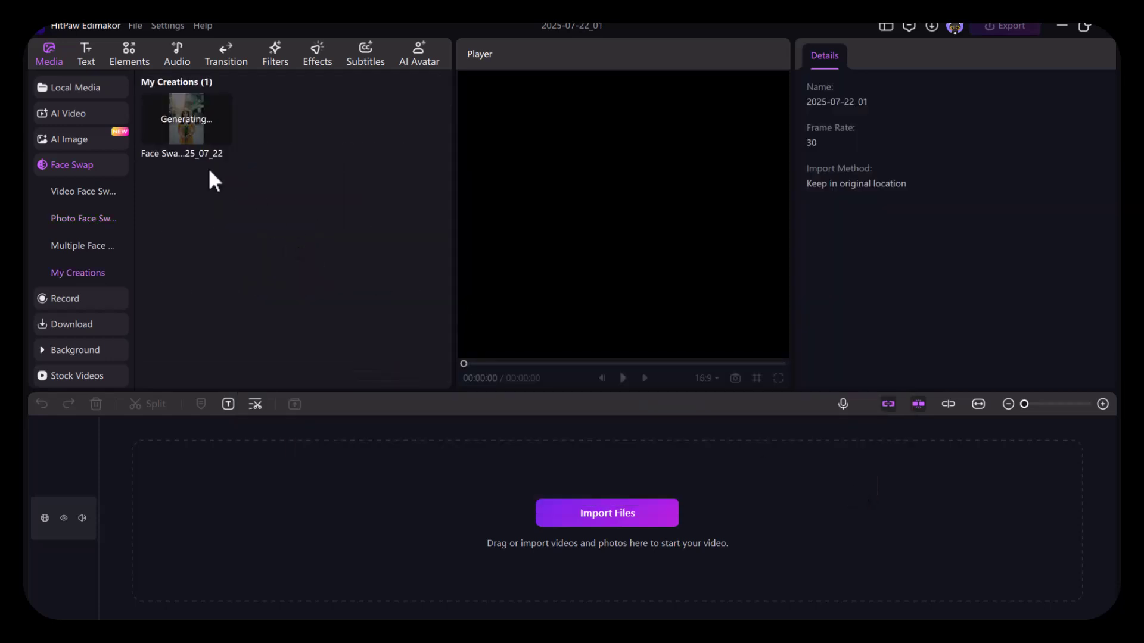
click(223, 141)
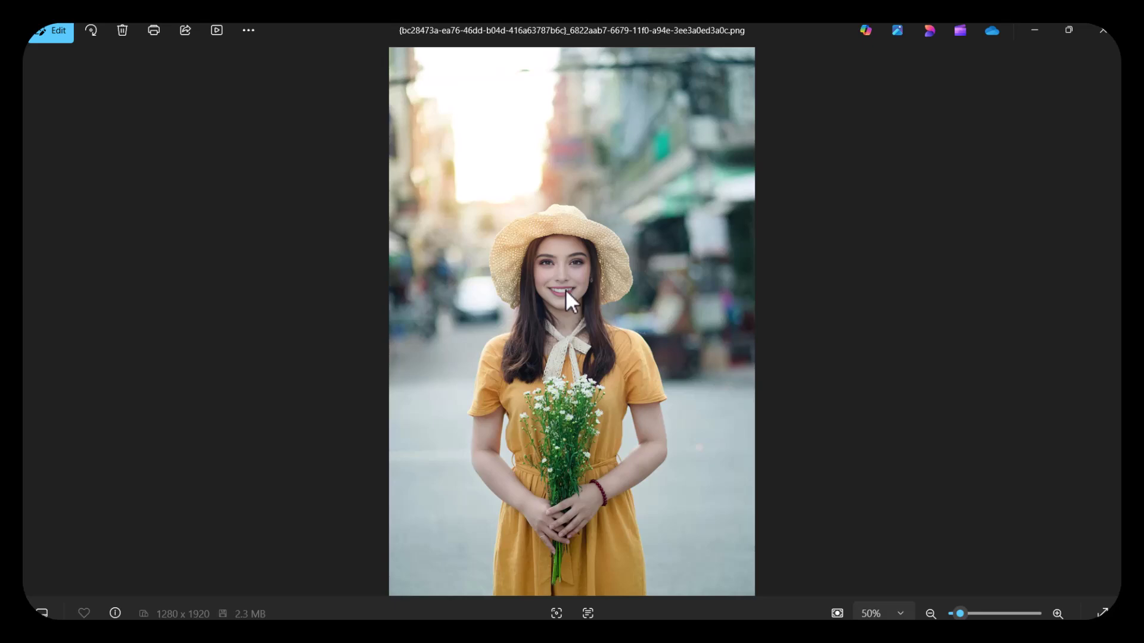
Step: Flip between the face-swapped PNG and the original pexels JPG to compare faces
key(Left)
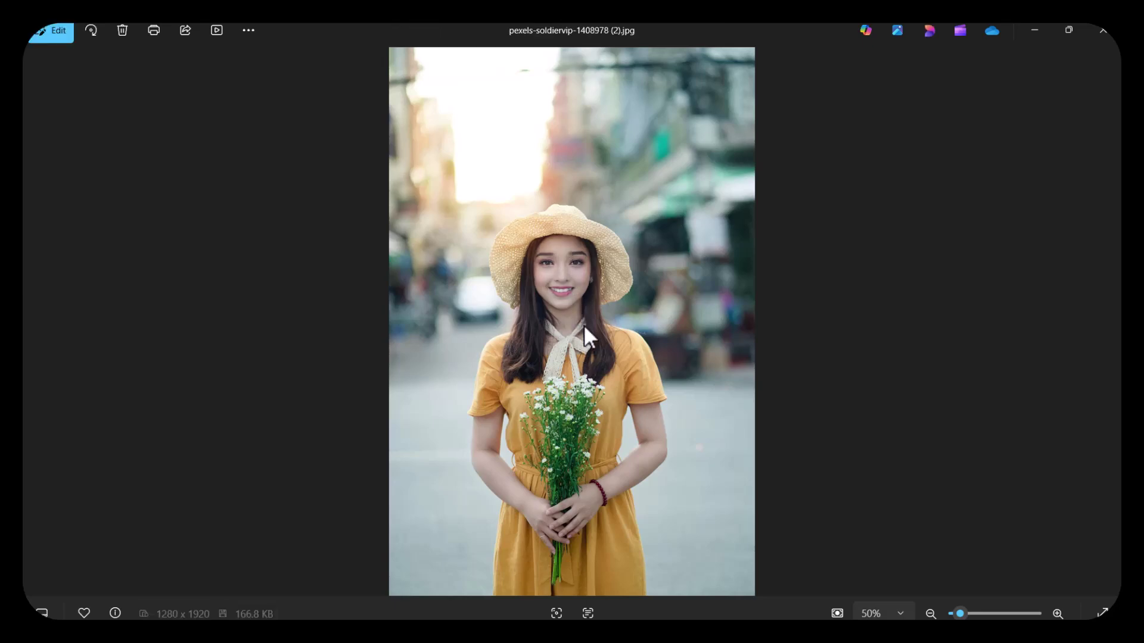
key(Right)
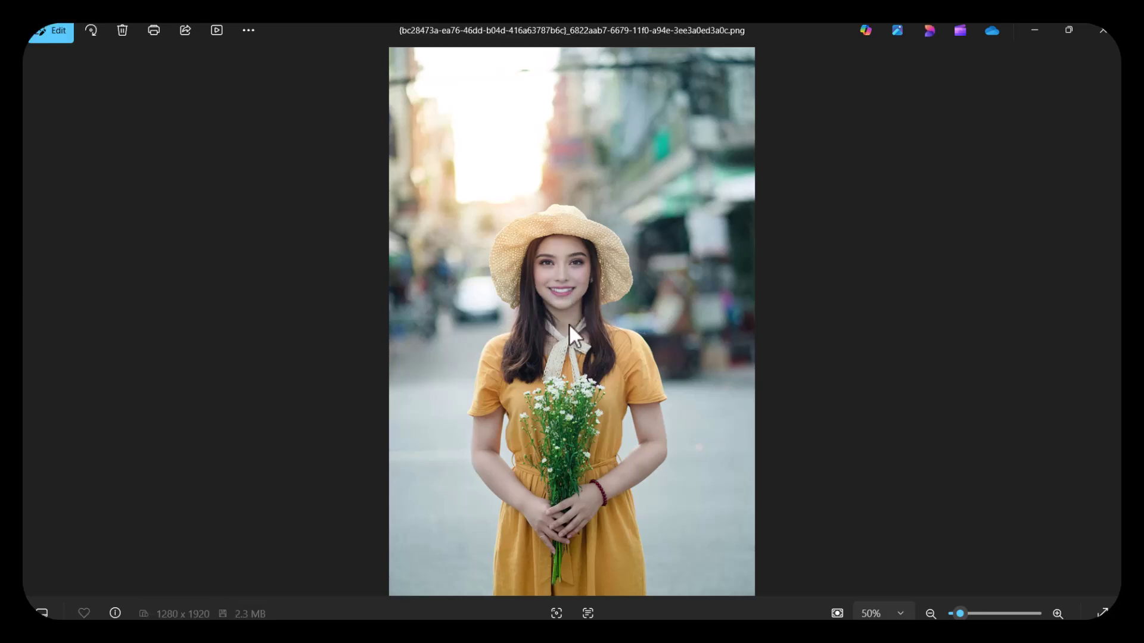
key(Left)
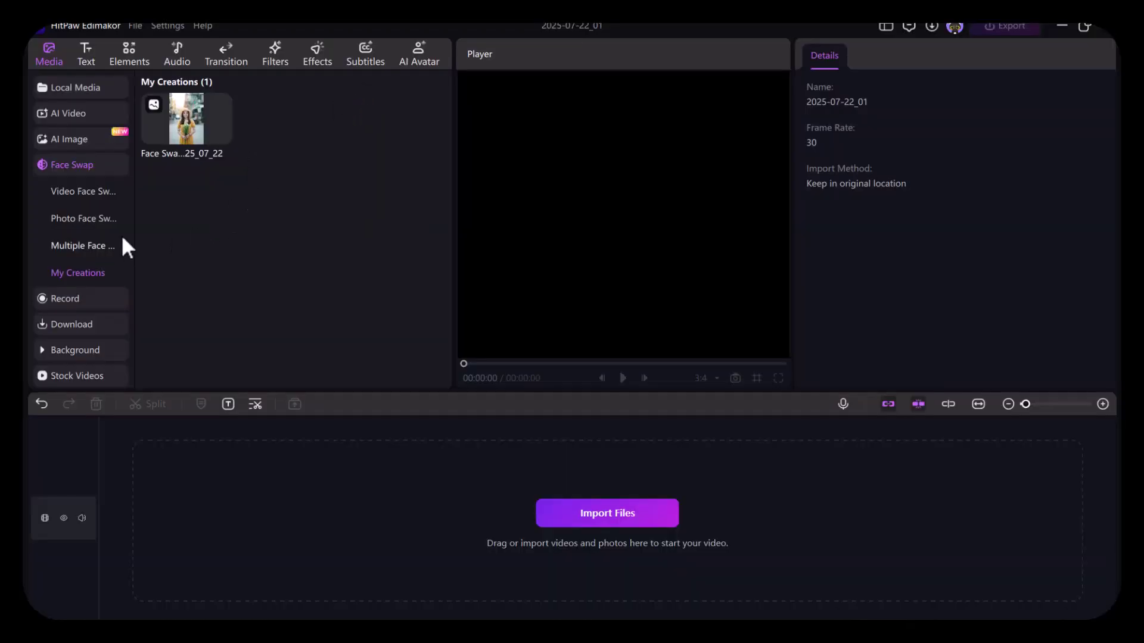
Step: Import the gaming video clip into Video Face Swap
click(81, 191)
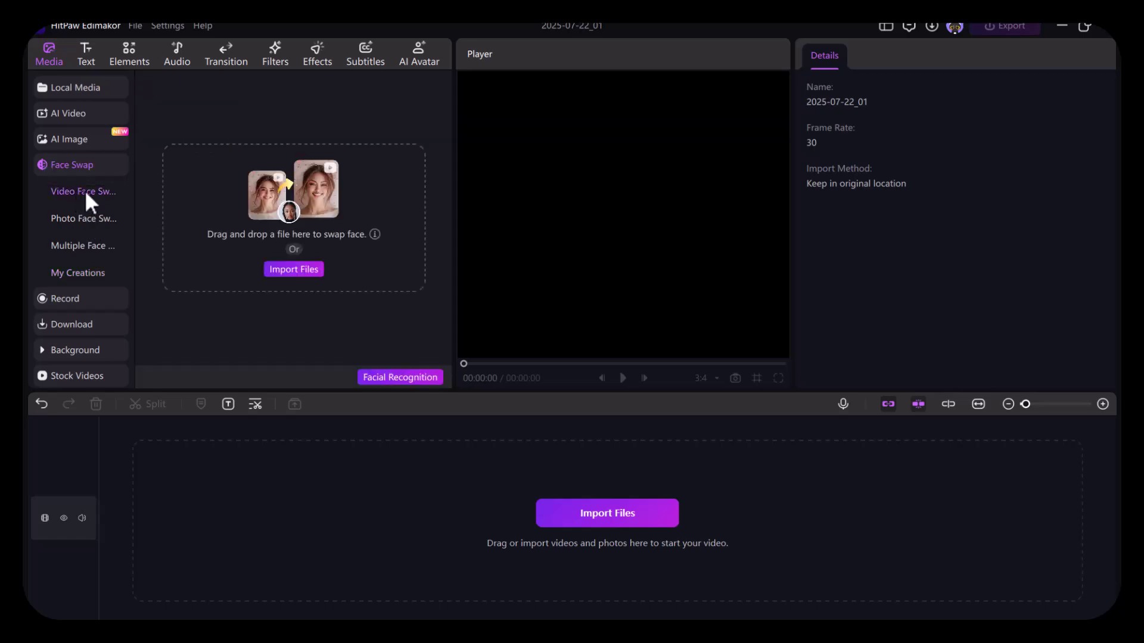
click(283, 269)
double_click(227, 266)
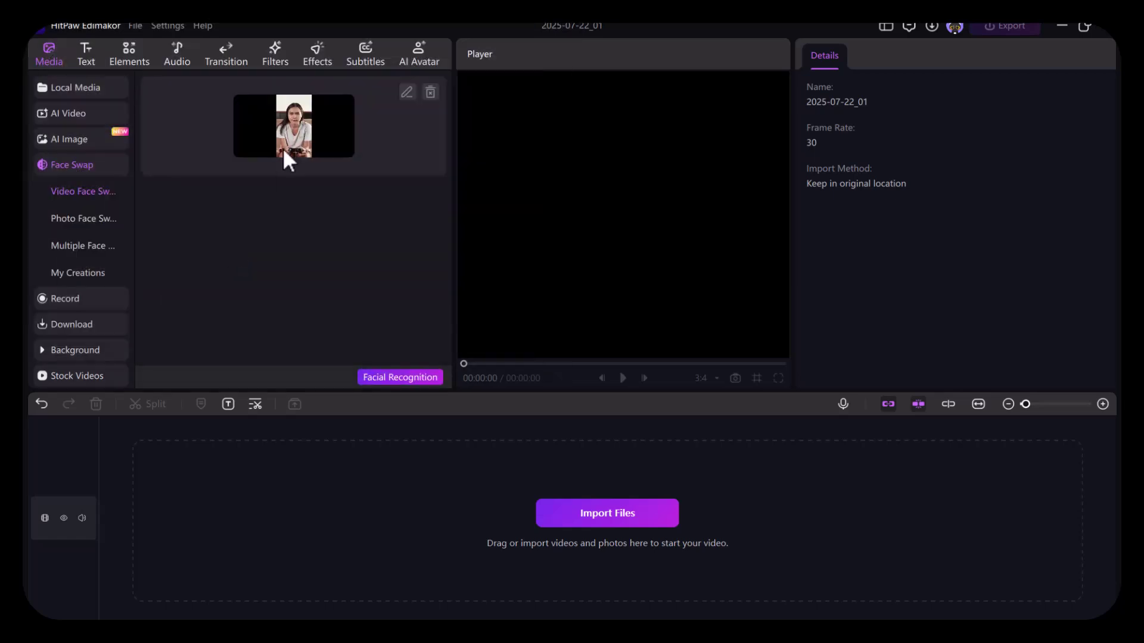
click(406, 92)
click(886, 119)
Step: Detect faces, assign the businesswoman's face to Face1, and start generating
click(384, 379)
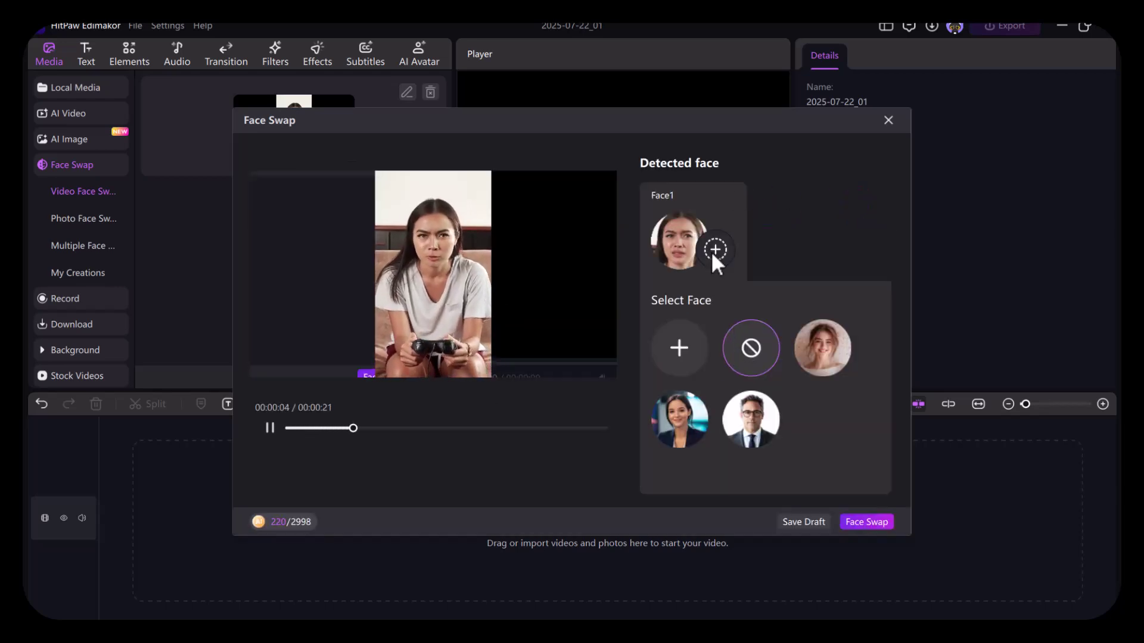
click(678, 418)
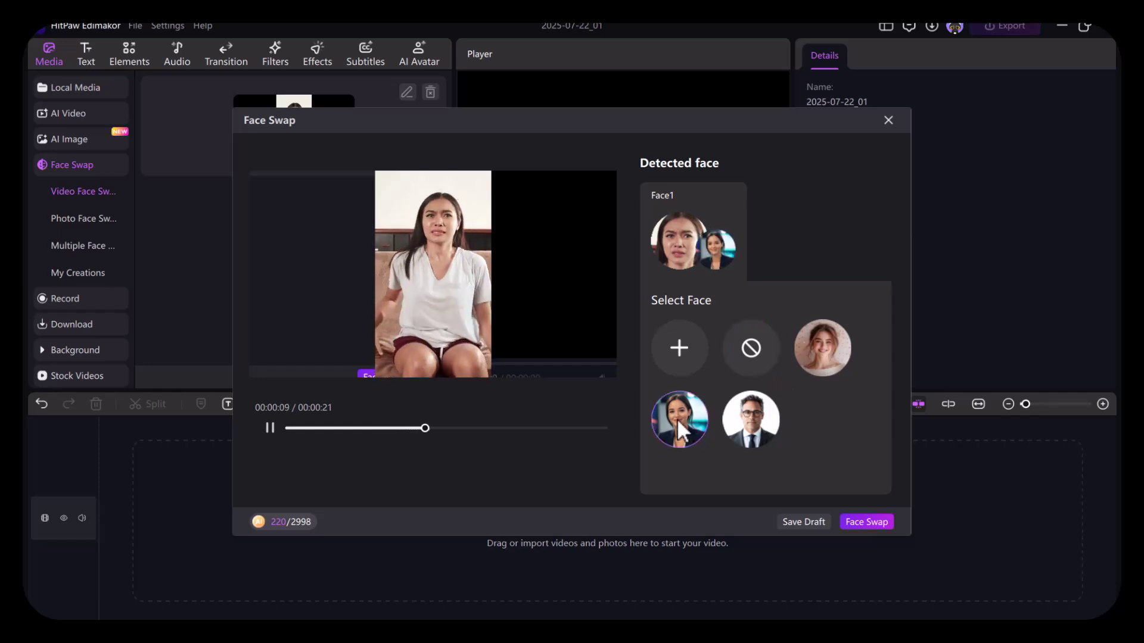
click(859, 523)
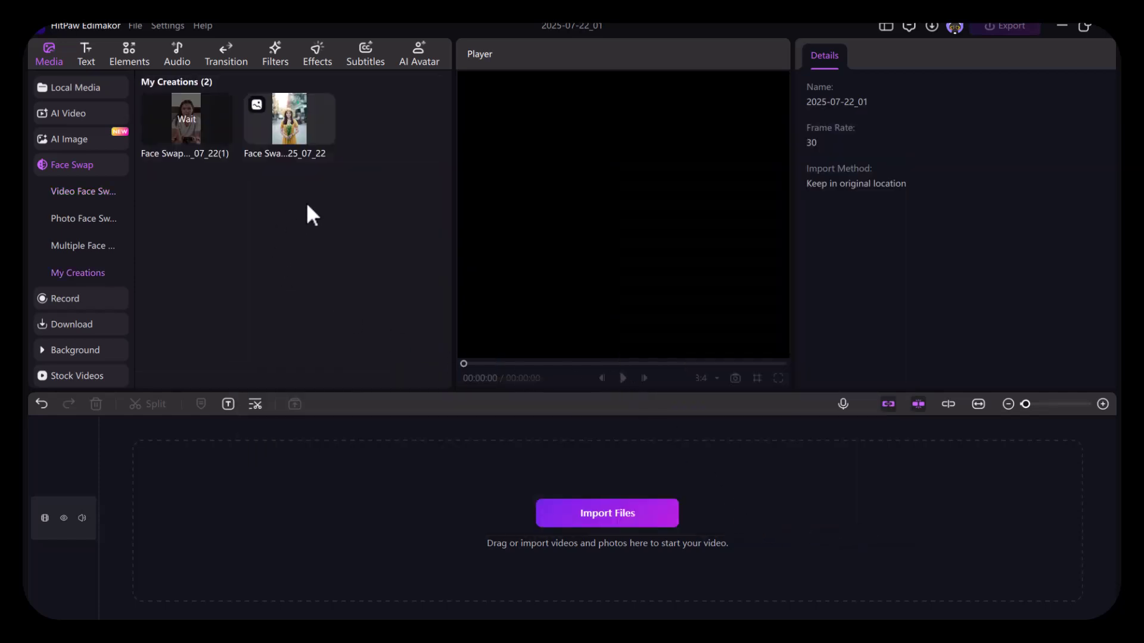
Step: Play the finished 21-second face-swapped gaming video from My Creations
double_click(188, 128)
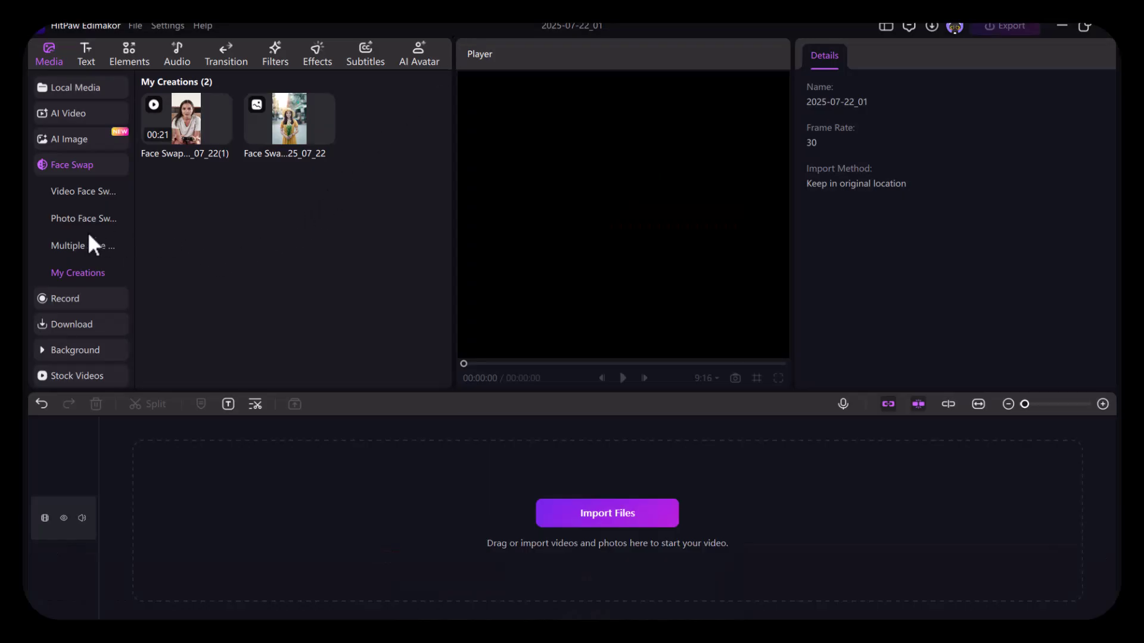
Step: Import the three-women clip into Multiple Face Swap and preview it
click(66, 249)
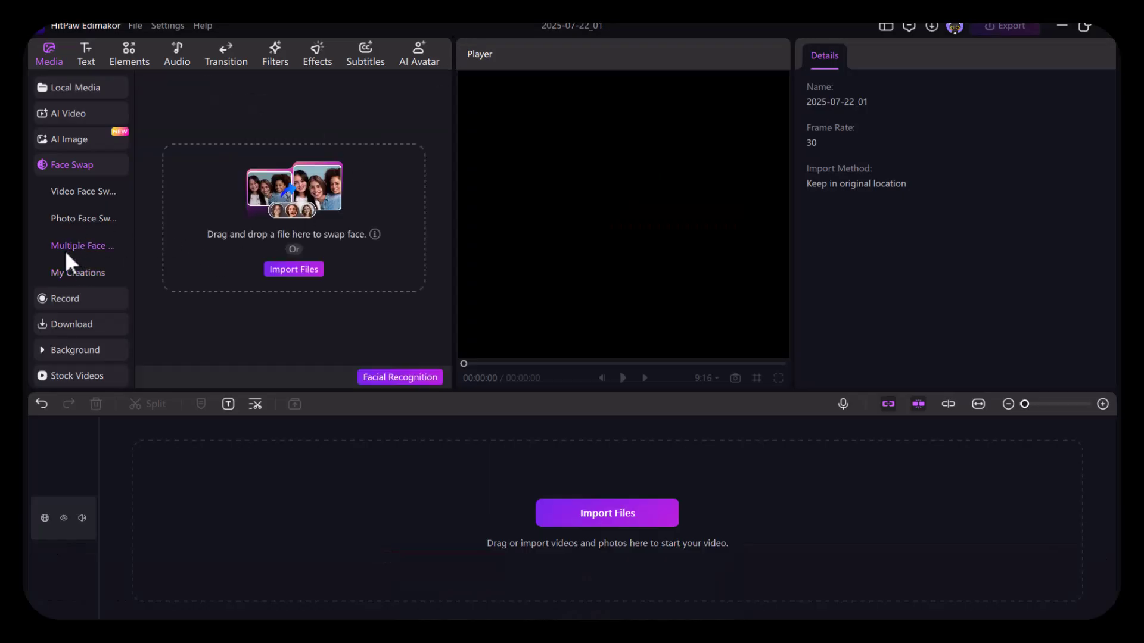
click(279, 272)
double_click(251, 128)
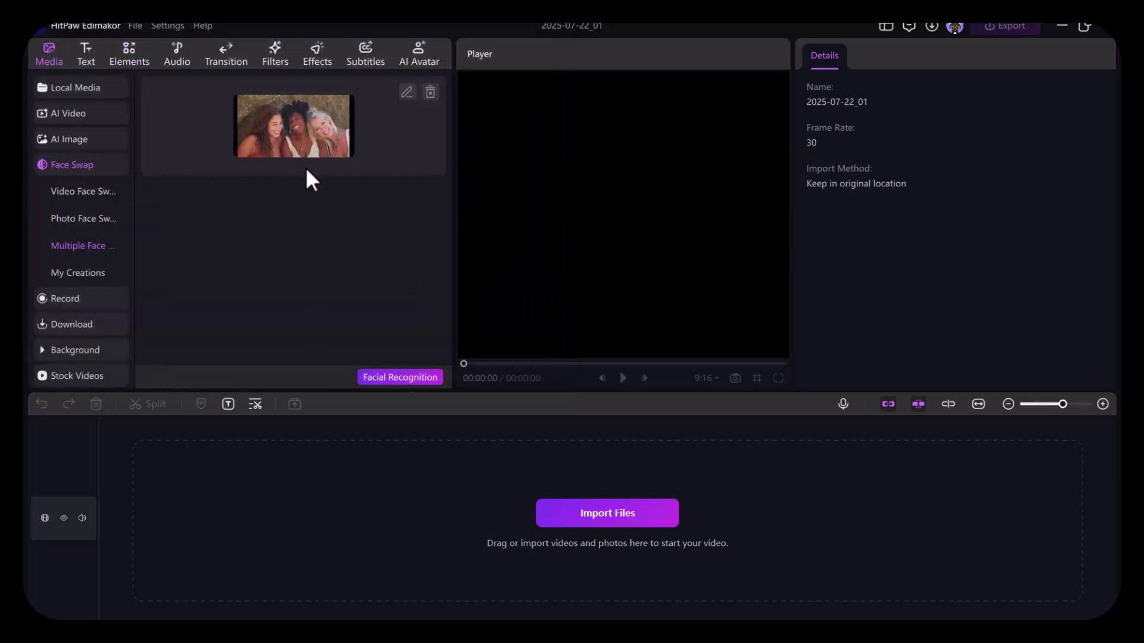
click(407, 92)
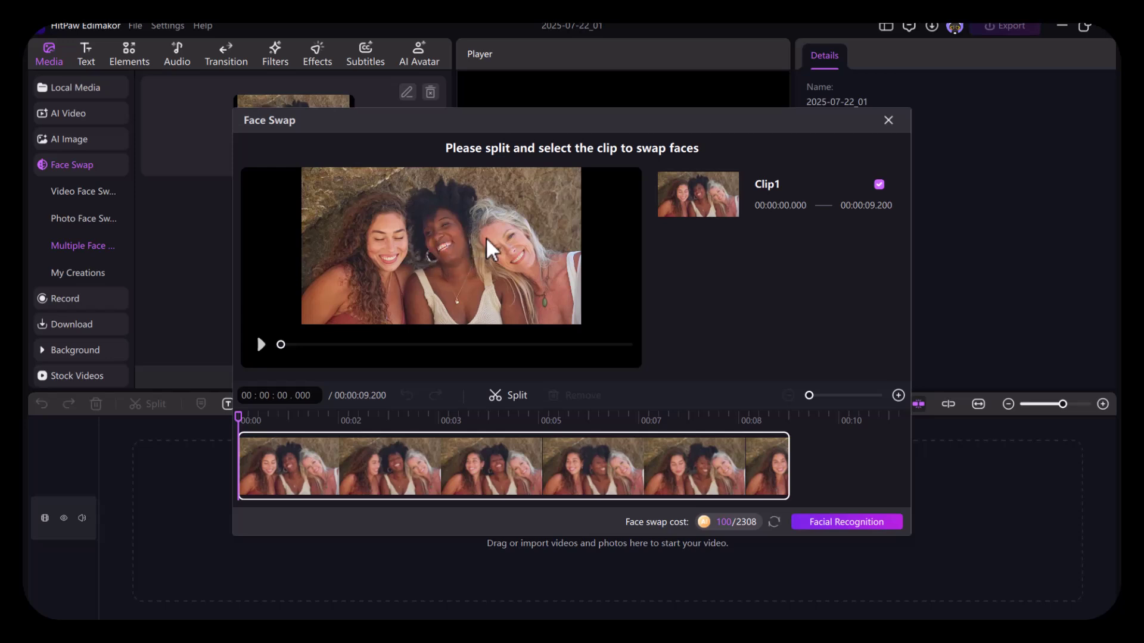
click(262, 344)
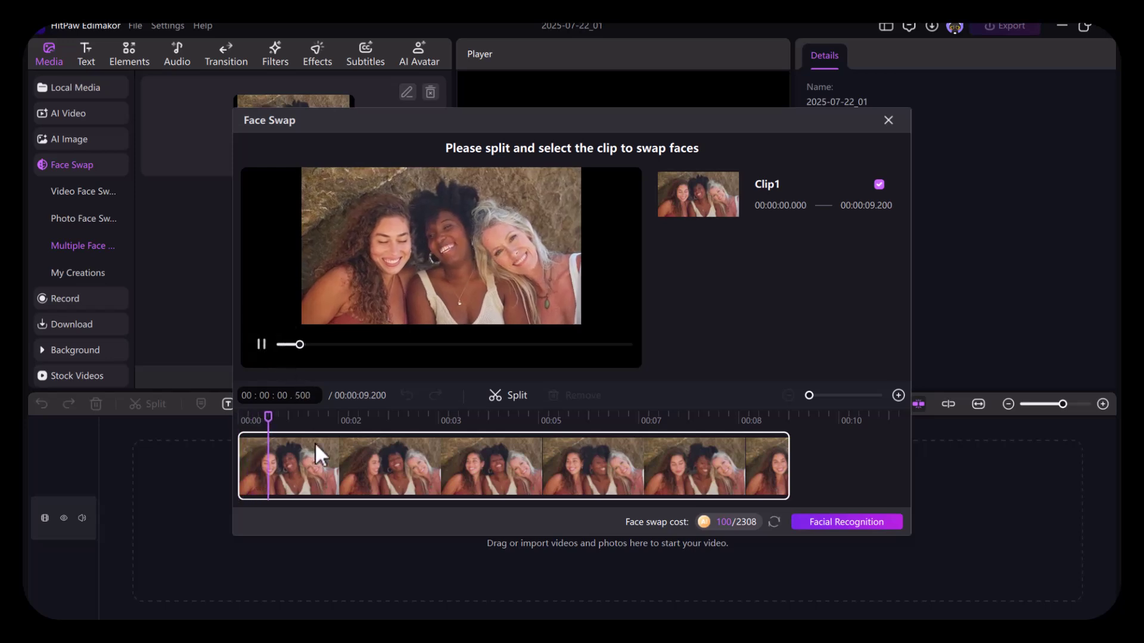
Step: Detect faces, set Face1 to the young woman and Face3 to the businesswoman, then generate
click(889, 121)
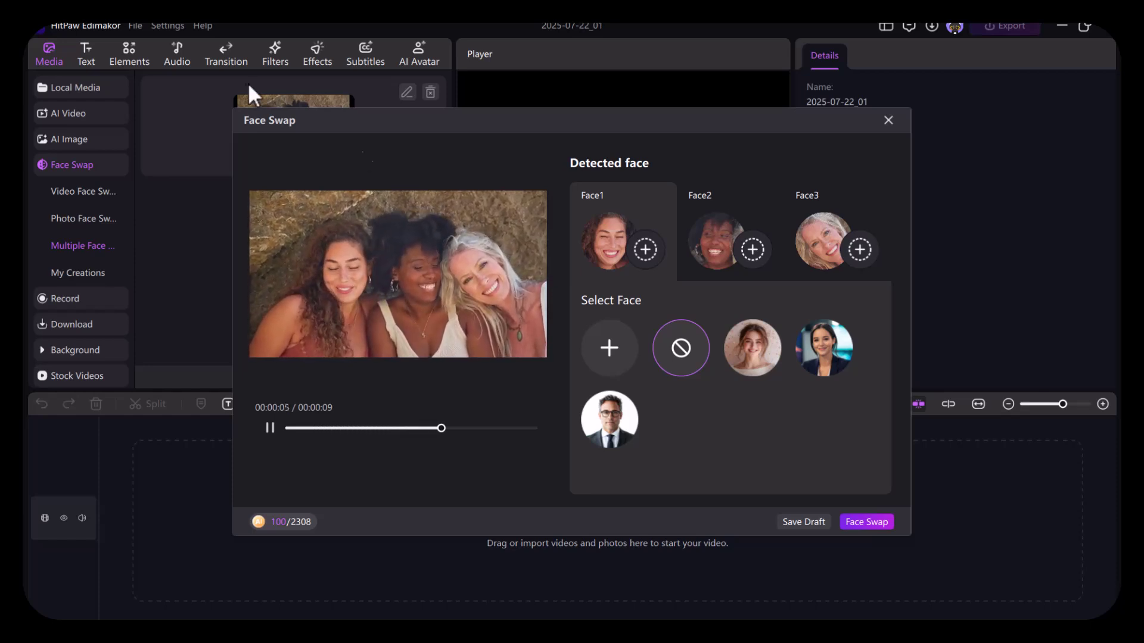
click(715, 244)
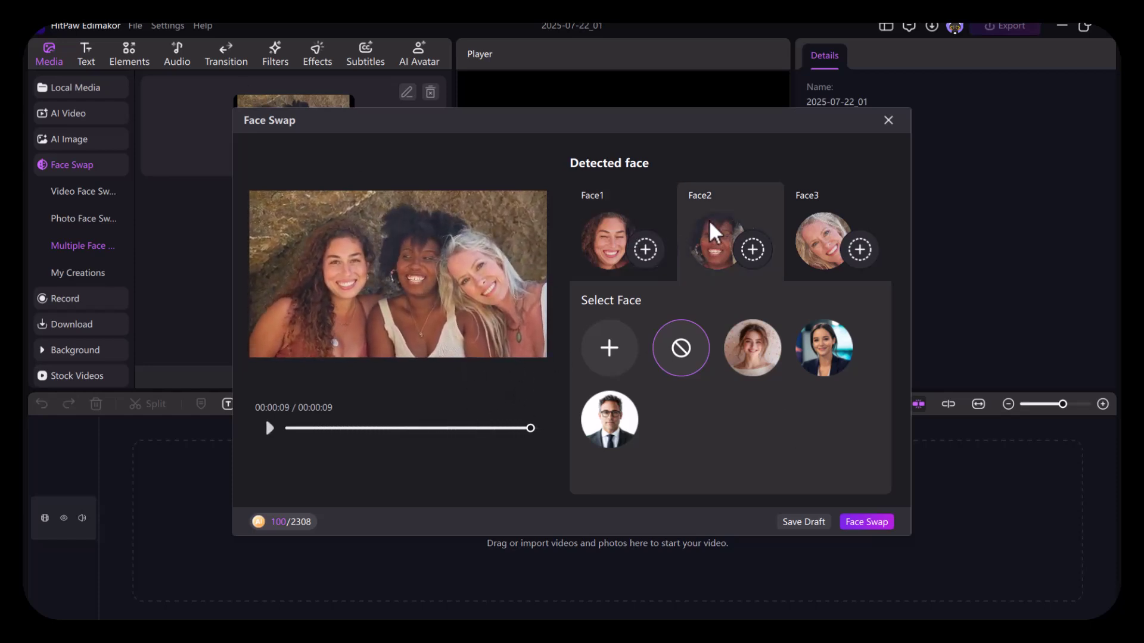
click(612, 249)
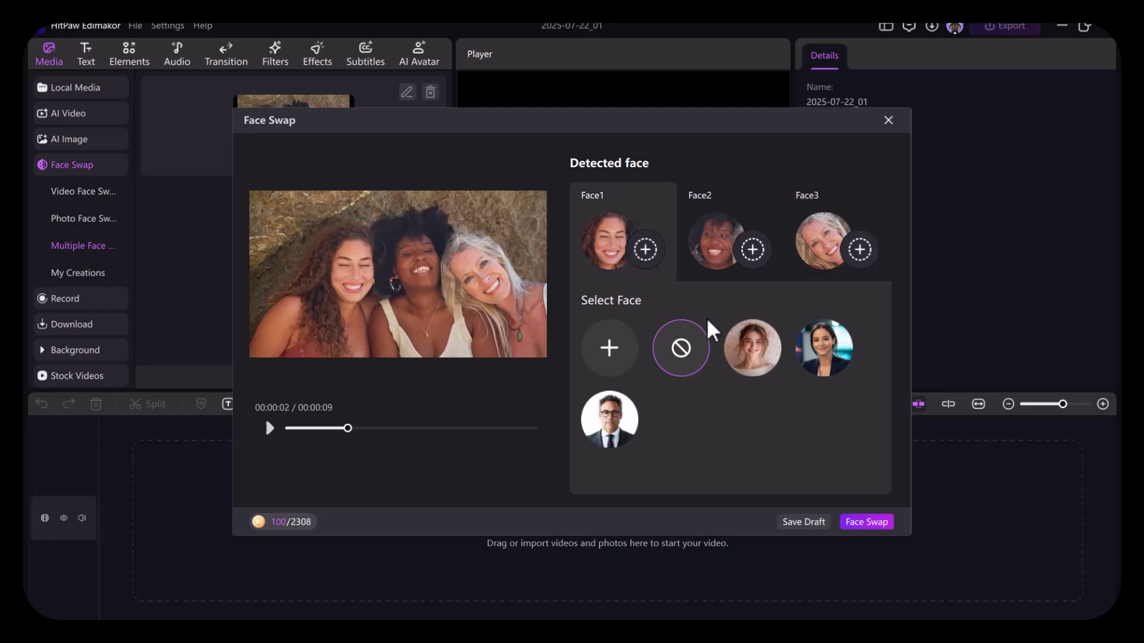
click(742, 354)
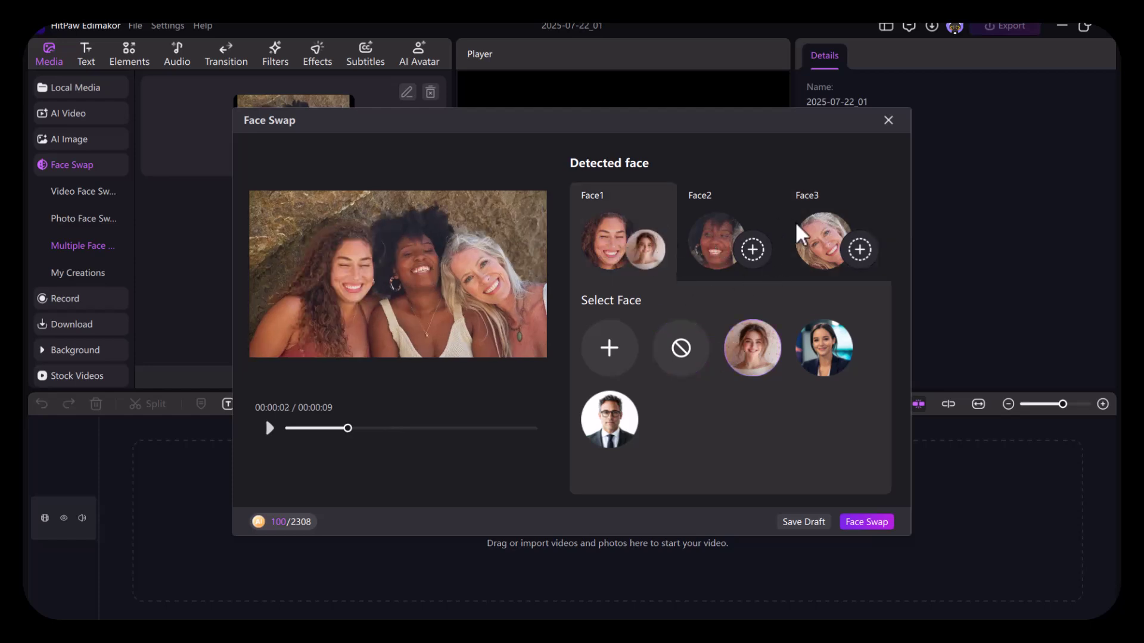
click(805, 256)
click(822, 349)
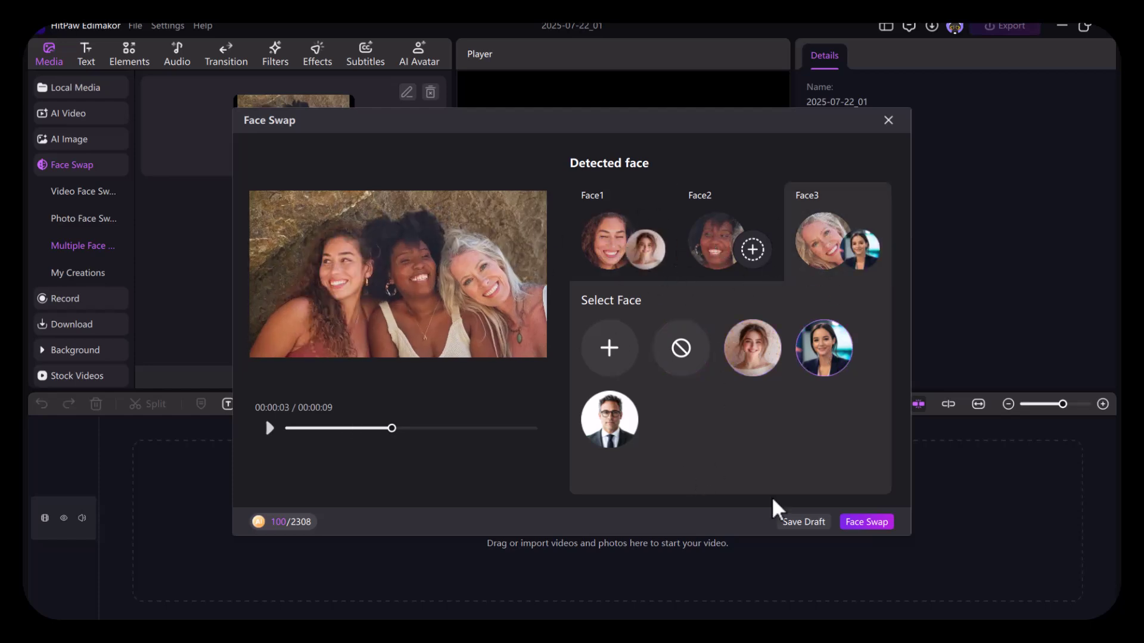
click(877, 525)
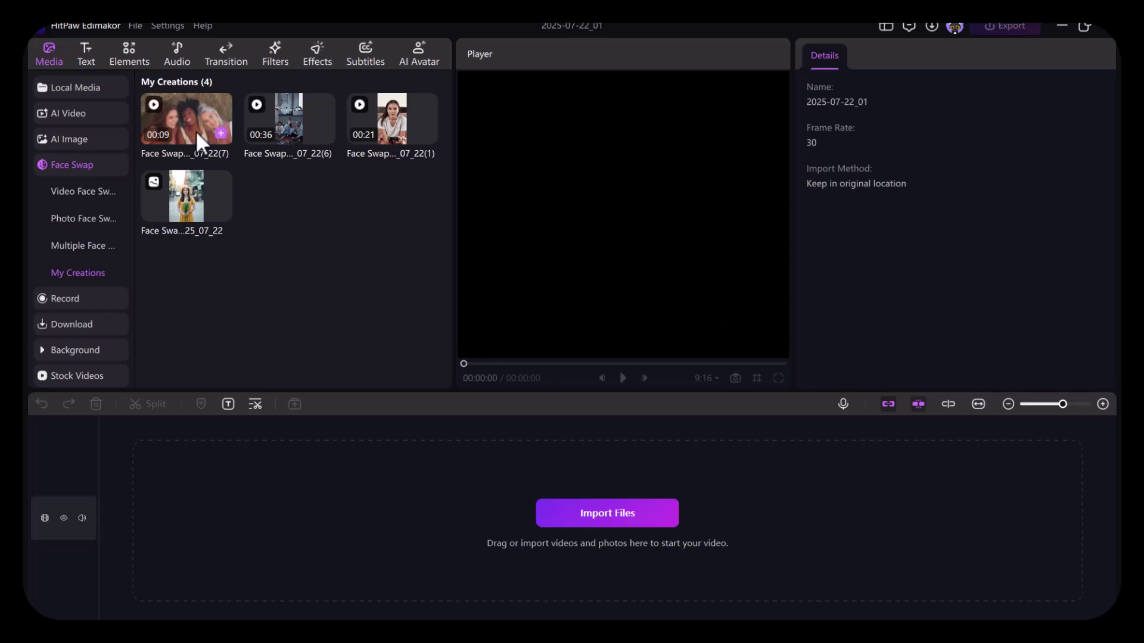
Step: Play the newest 00:09 Face Swap item in My Creations
click(197, 132)
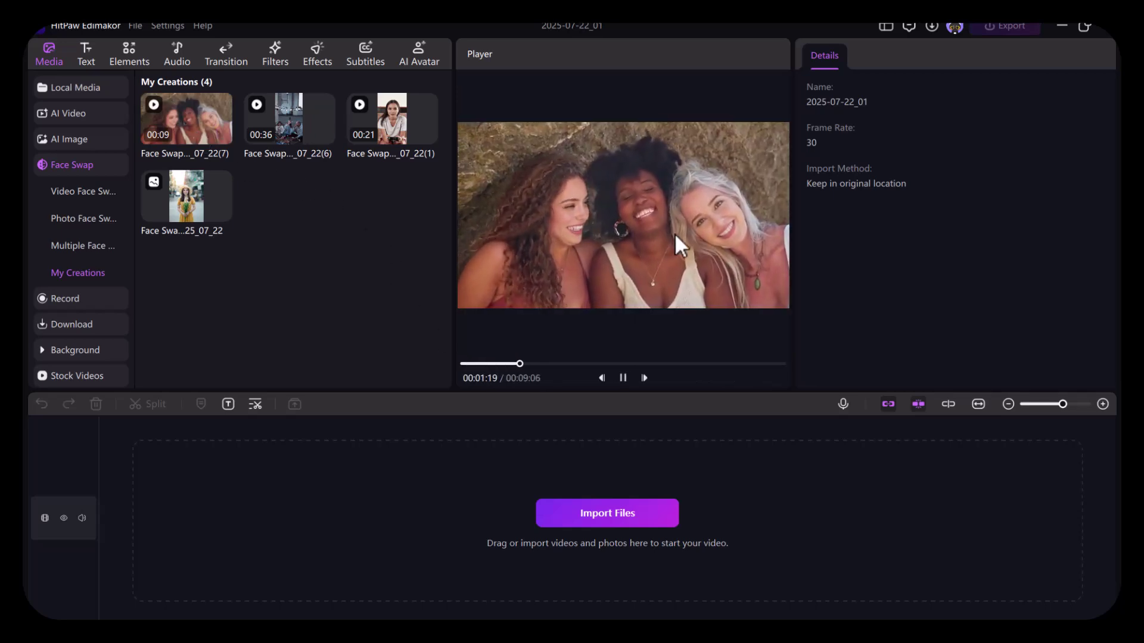